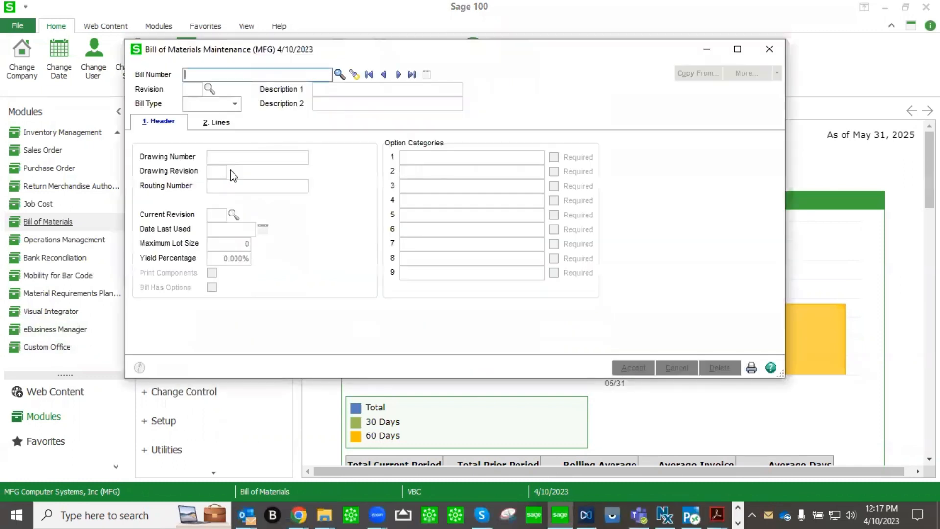
Load the COMPUTER CABINET bill CABIN-01000-IH at revision 000 and list its bill type choices.
left_click(339, 74)
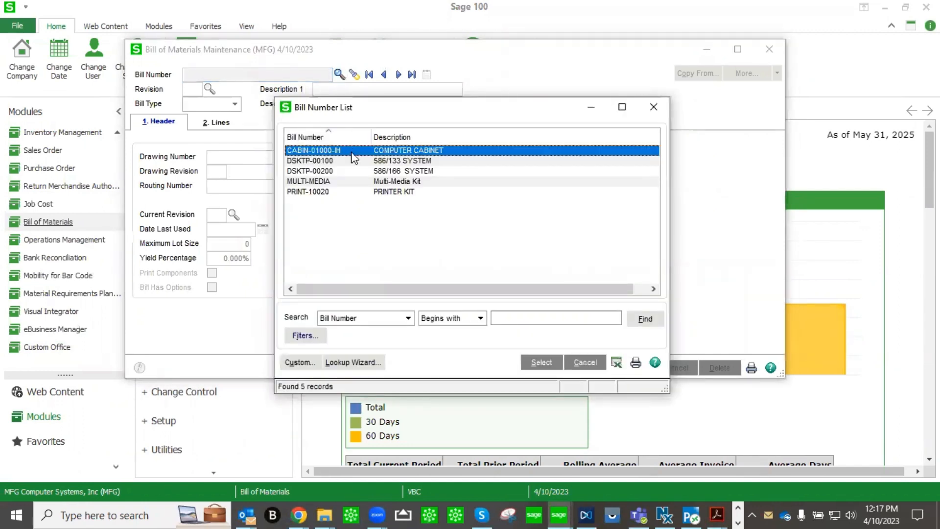
double_click(376, 148)
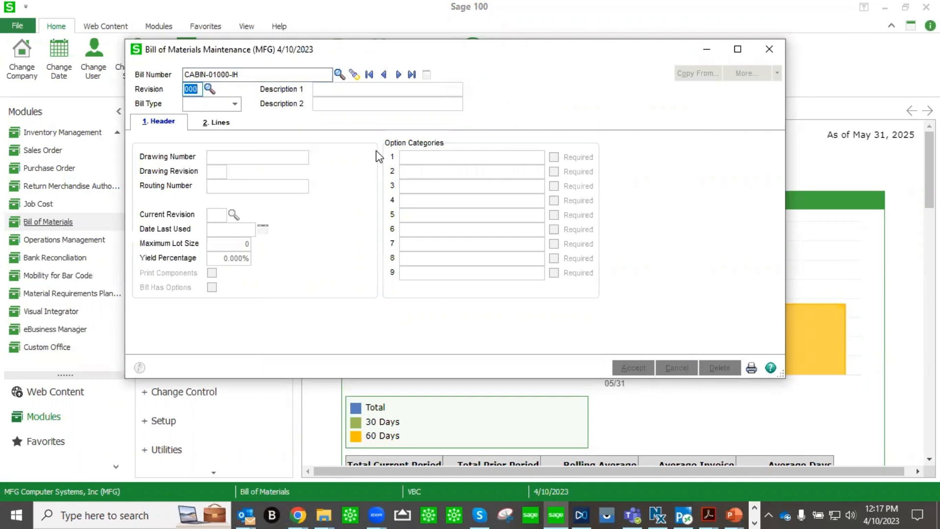
key("Tab")
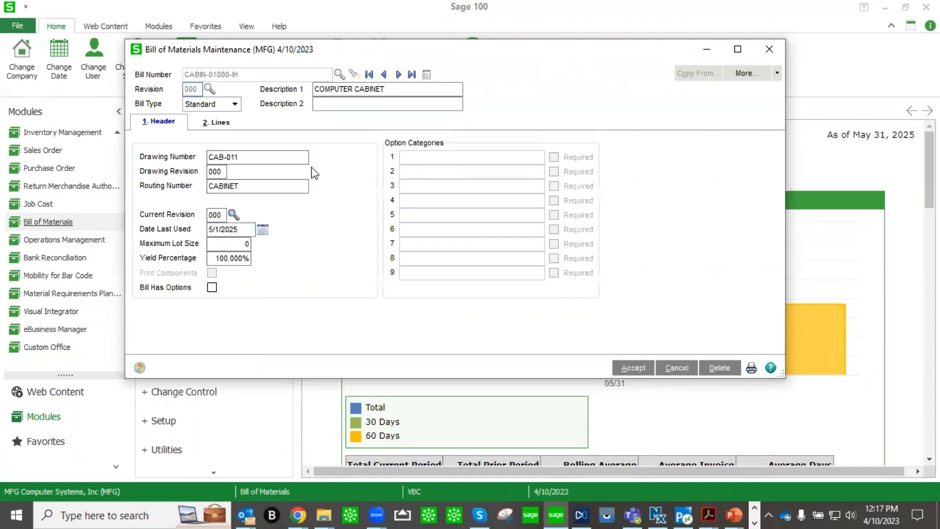
left_click(237, 110)
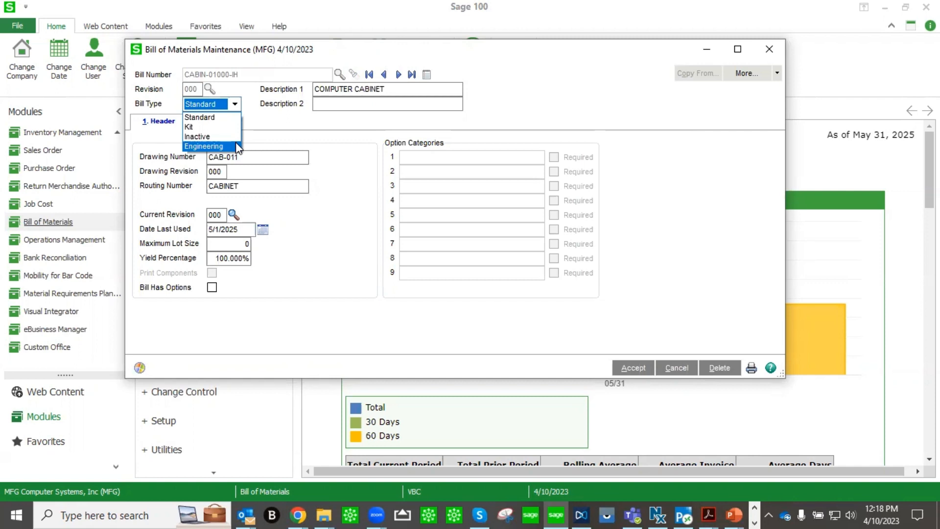
Dismiss the bill type list, keeping Standard, and return to the Drawing Number field.
left_click(300, 135)
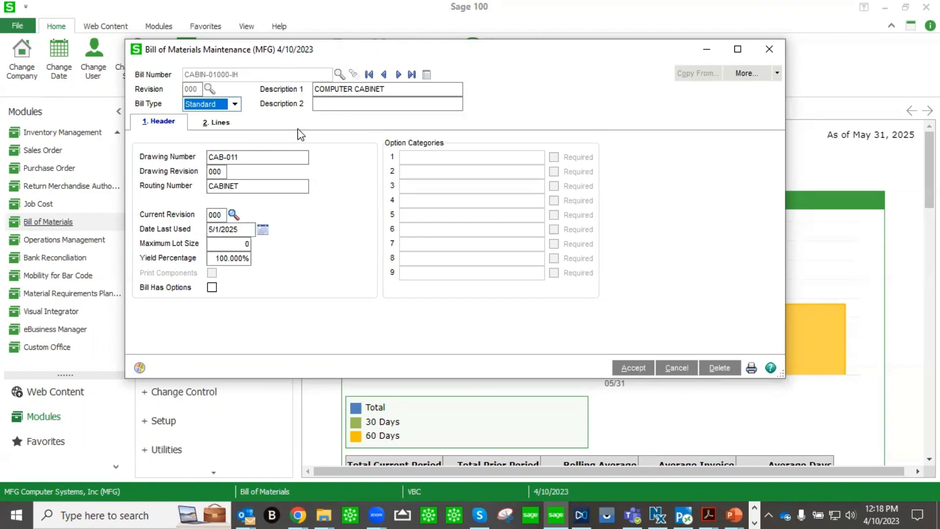
left_click(260, 152)
Advance to bill DSKTP-00200 (586/166 SYSTEM) and bring up its More... options.
left_click(397, 76)
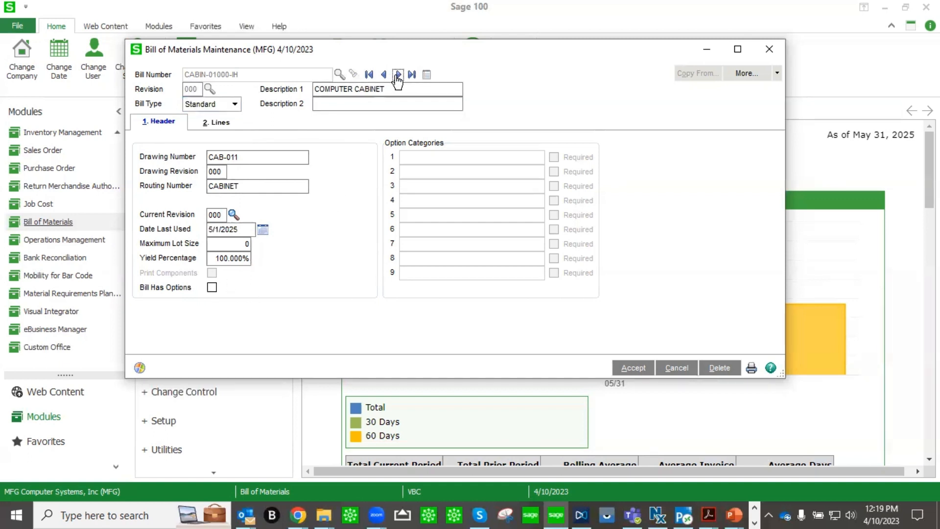
left_click(397, 76)
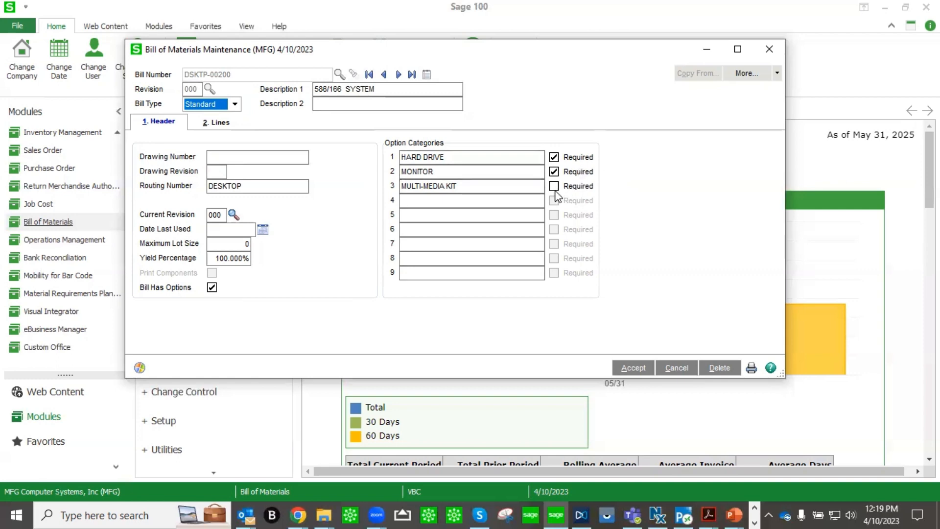
left_click(777, 73)
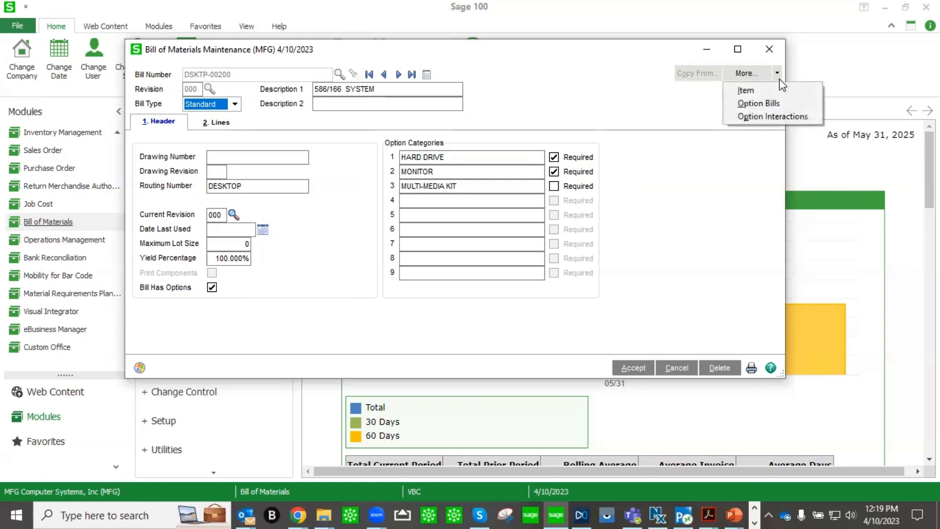
left_click(766, 107)
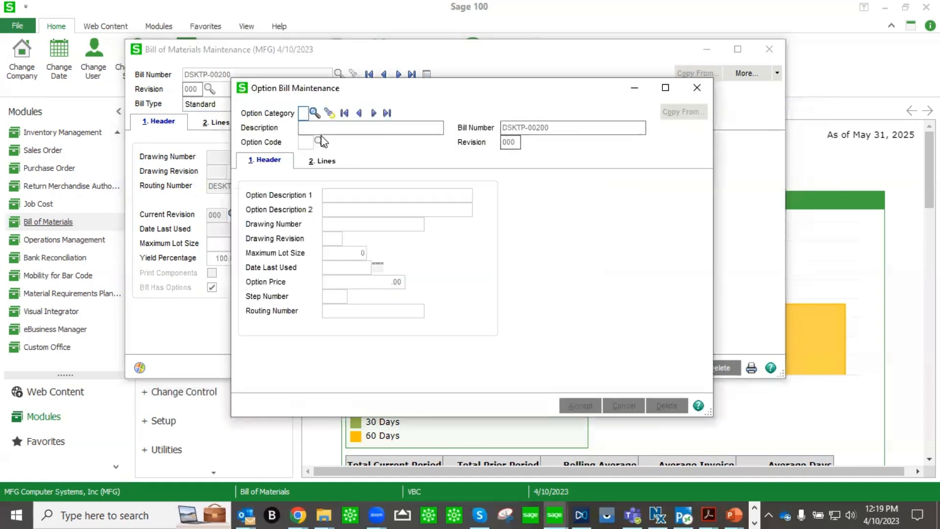
left_click(313, 113)
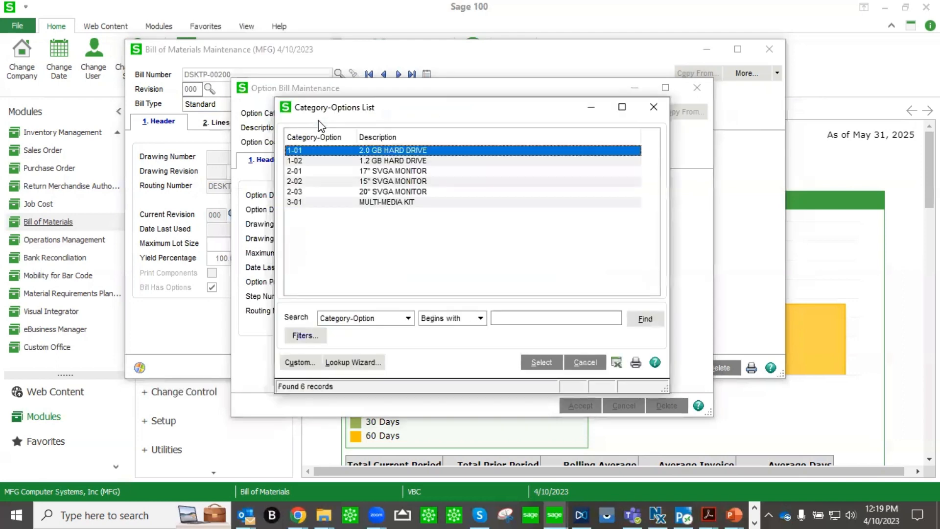
double_click(362, 151)
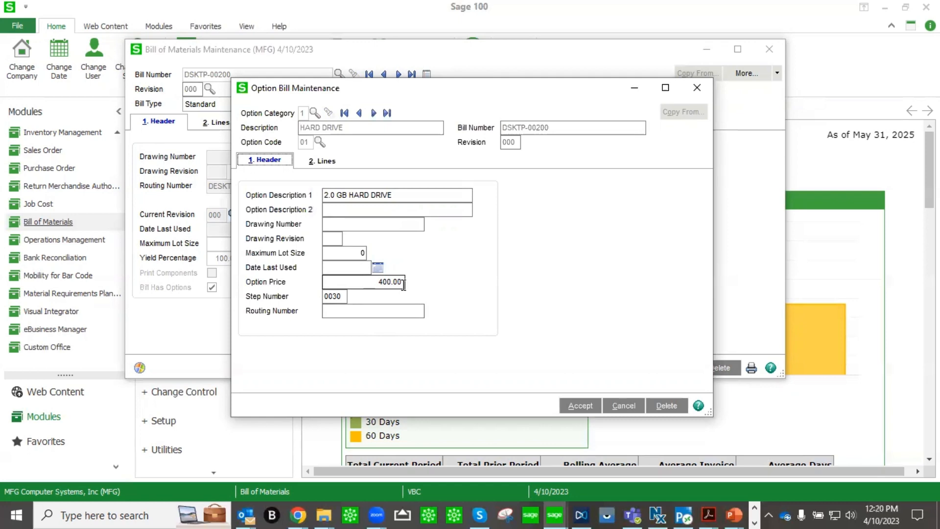
left_click(333, 162)
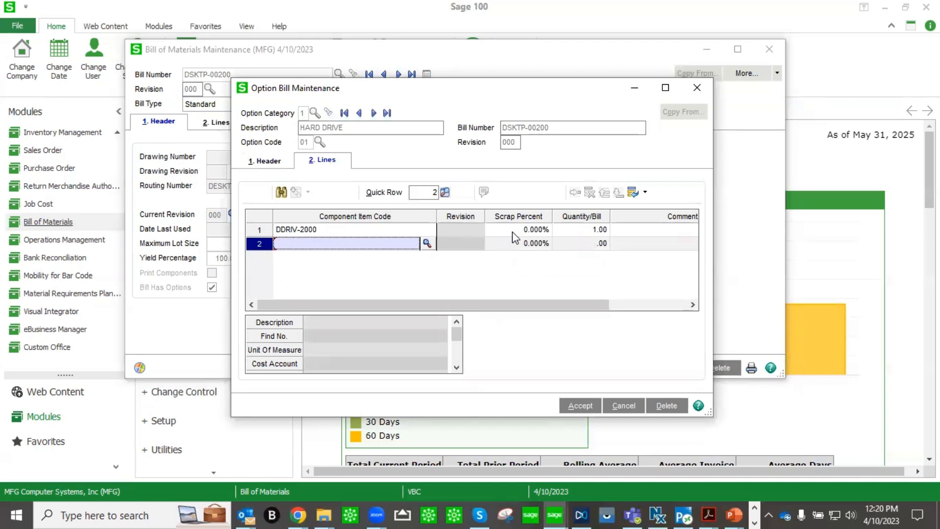
left_click(696, 88)
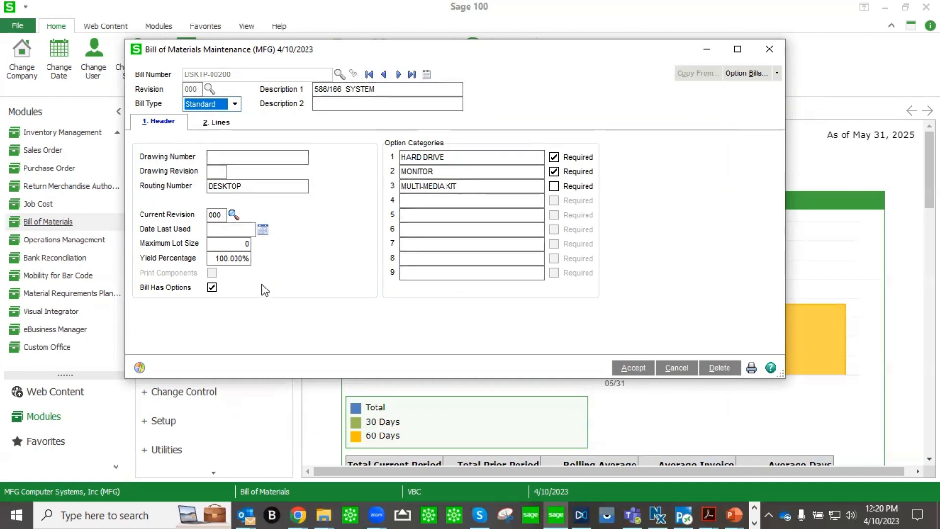
Scroll through the DSKTP-00200 component lines, then close Bill of Materials Maintenance.
left_click(222, 124)
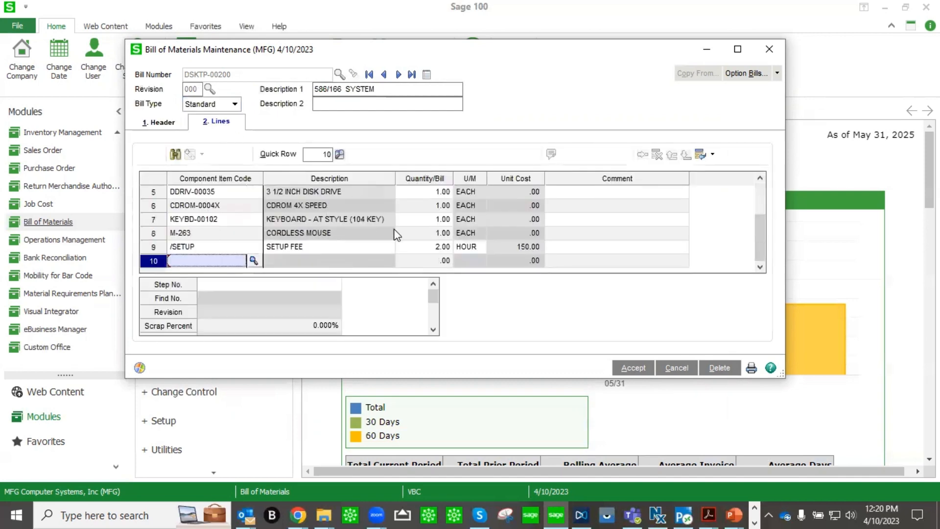
scroll(397, 229, "up", 2)
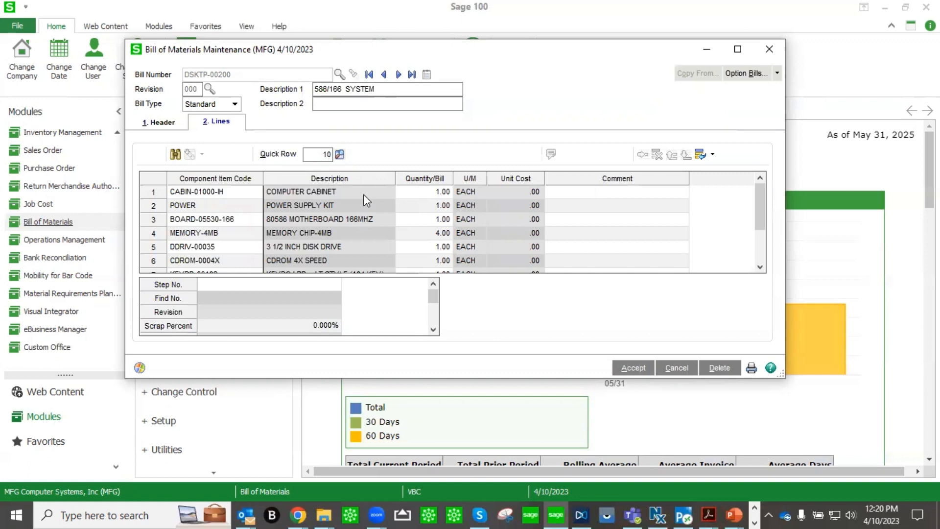
left_click(769, 50)
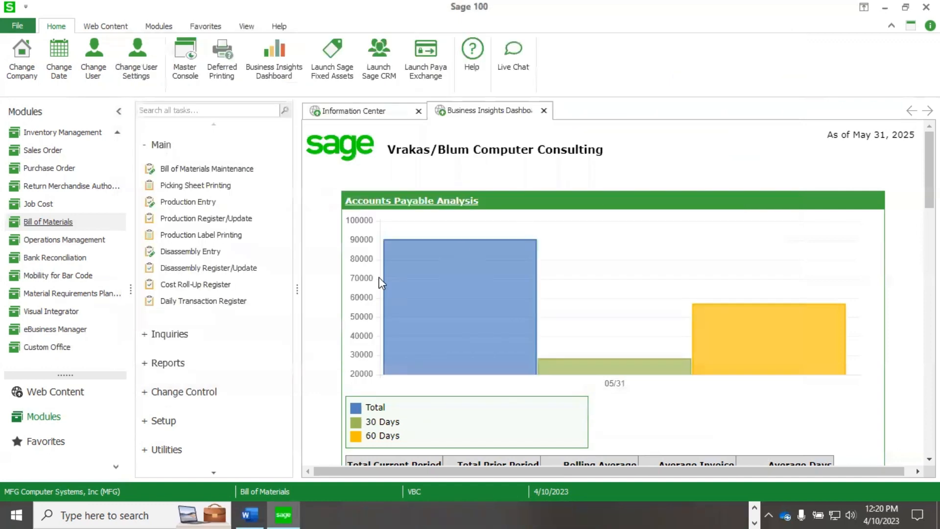
Expand and collapse the Change Control tasks, then launch Picking Sheet Printing from Main.
left_click(144, 392)
scroll(256, 377, "down", 3)
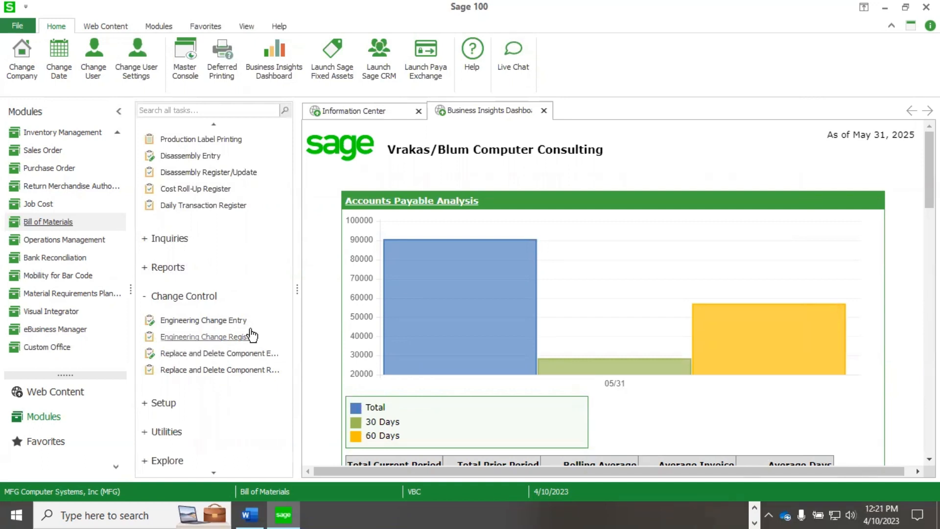
left_click(146, 297)
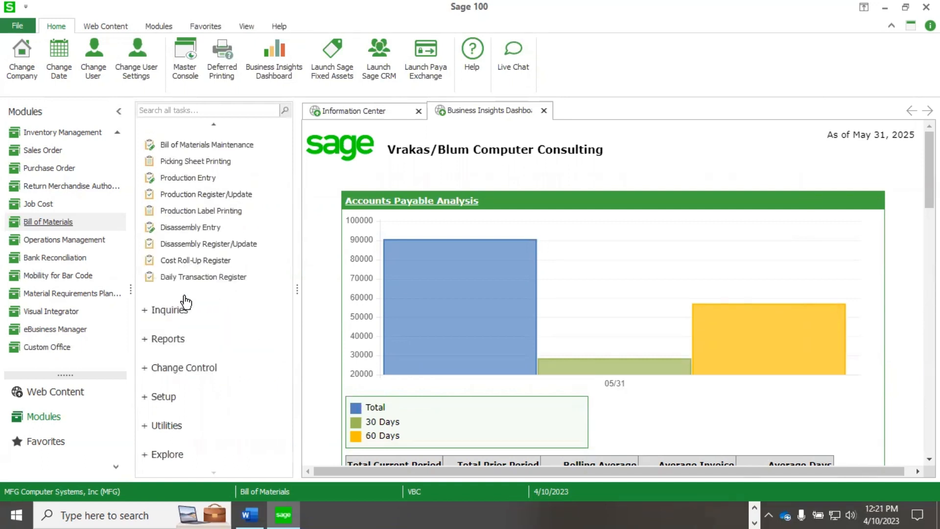
scroll(185, 300, "up", 1)
left_click(226, 186)
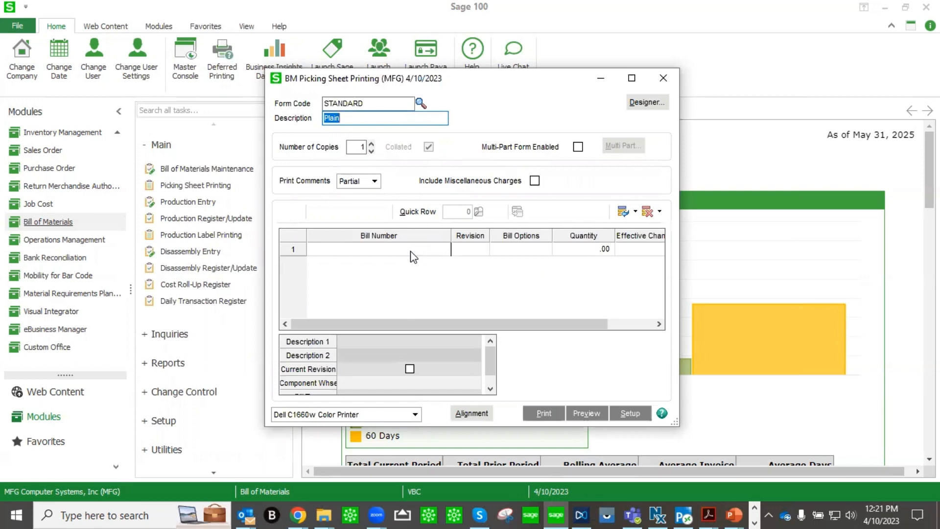
Add bill CABIN-01000-IH with quantity 4 to the picking sheet and preview it.
left_click(424, 252)
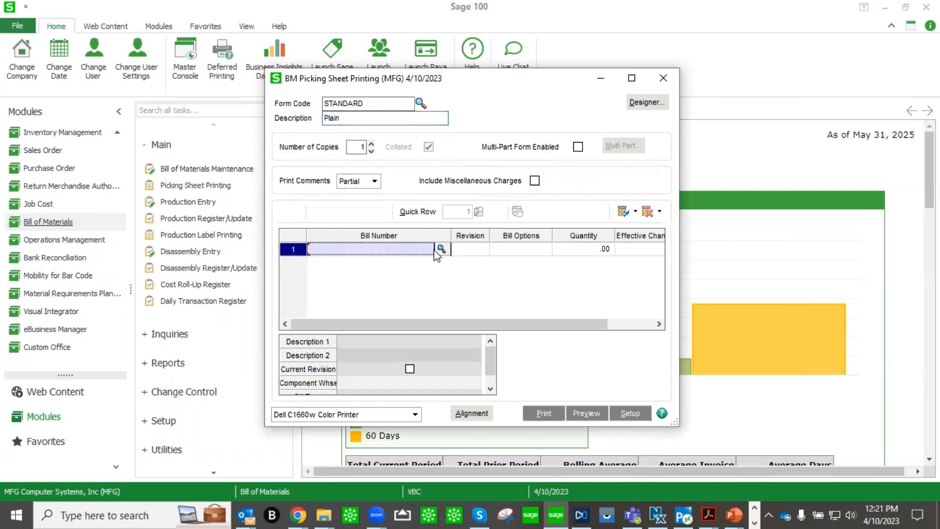
left_click(442, 250)
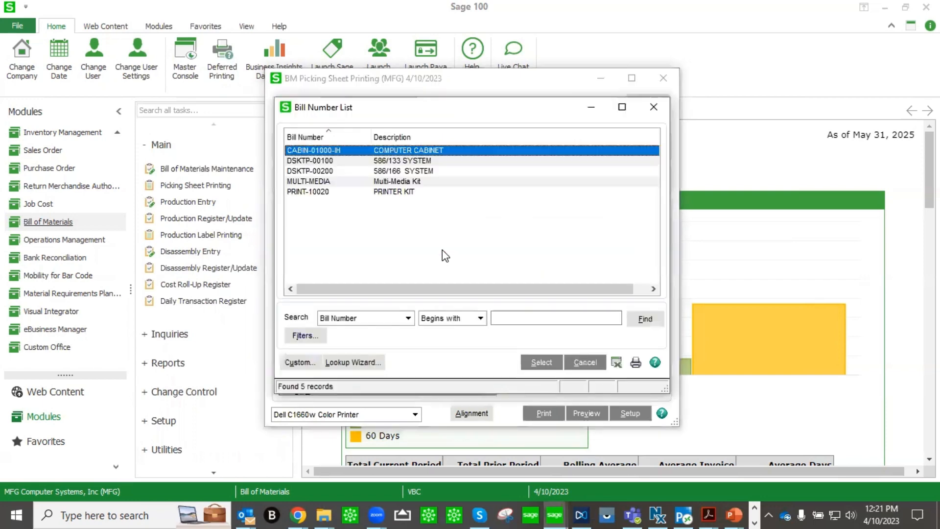
double_click(402, 151)
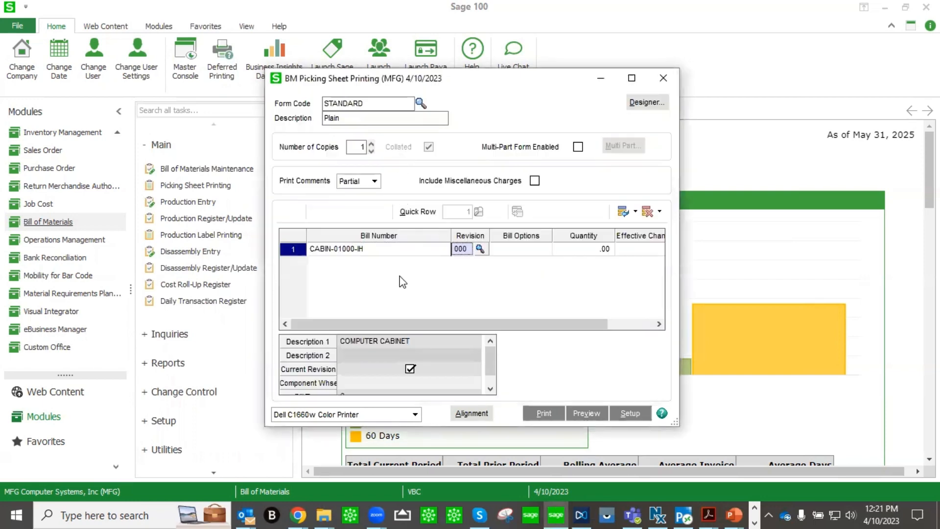
left_click(581, 248)
type("4")
key("Tab")
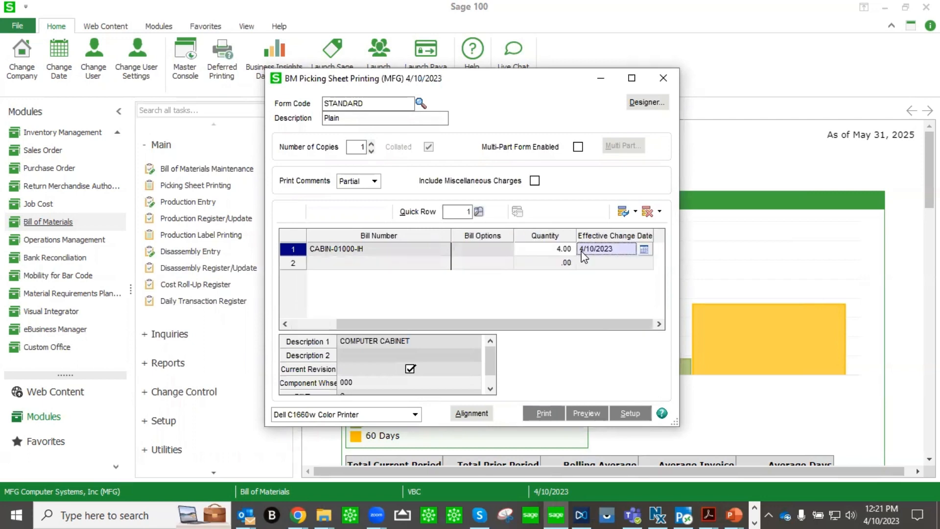
left_click(595, 417)
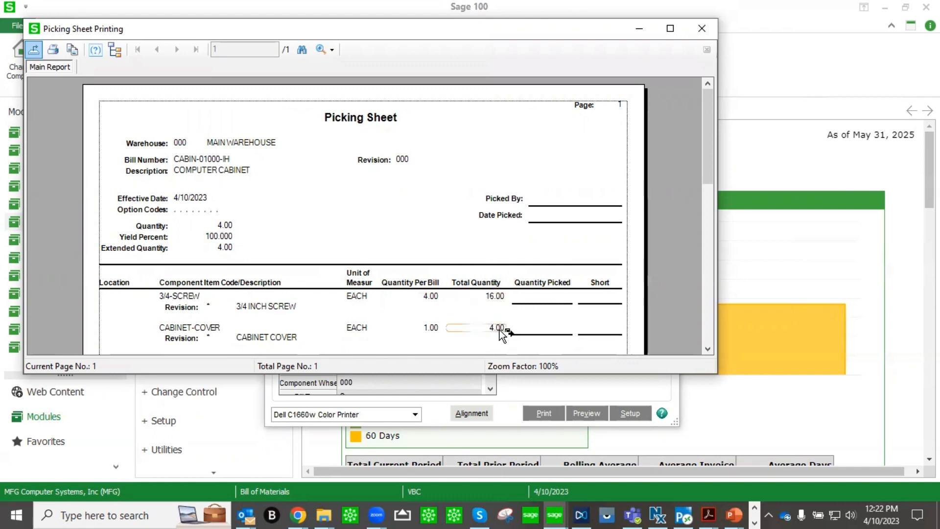
Scroll through the CABIN-01000-IH picking sheet quantities, then close the preview.
scroll(501, 333, "down", 3)
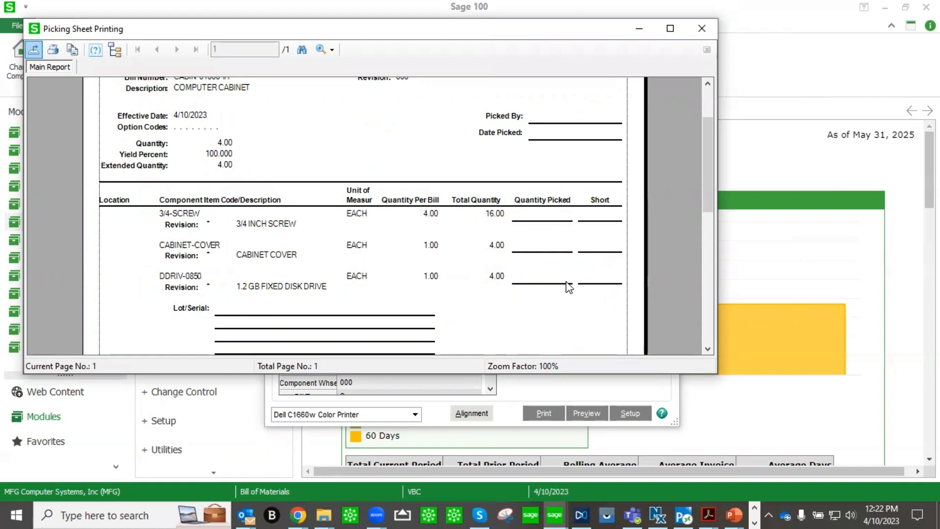
scroll(498, 309, "down", 3)
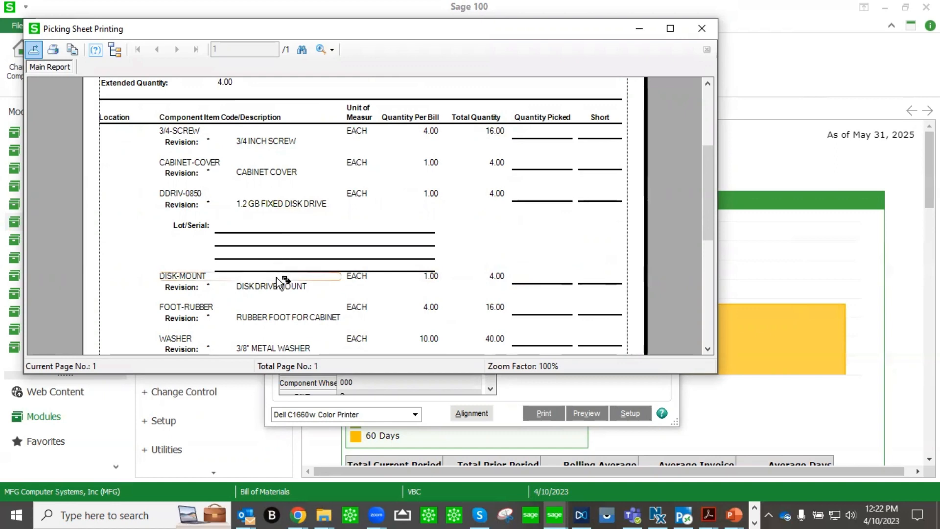
left_click(700, 30)
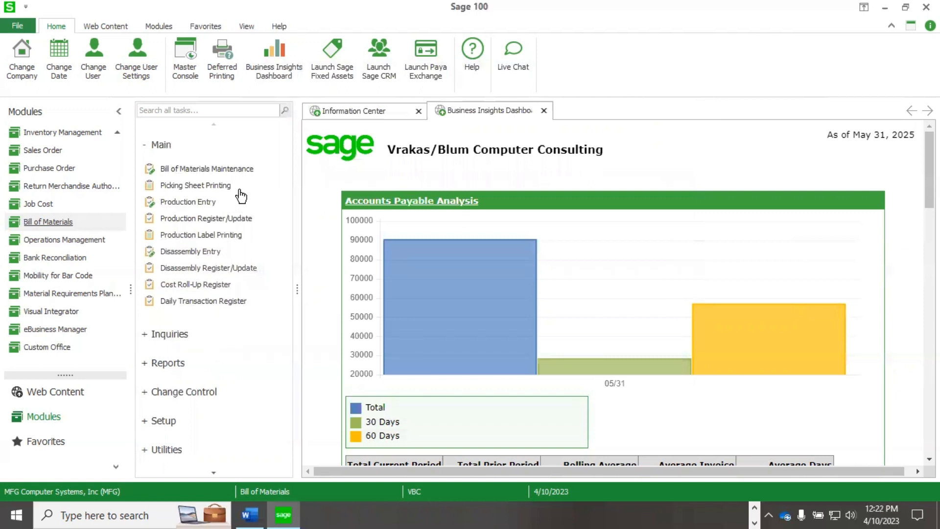
Start production entry 0000010 for 4 CABIN-01000-IH cabinets and view its component lines.
left_click(213, 202)
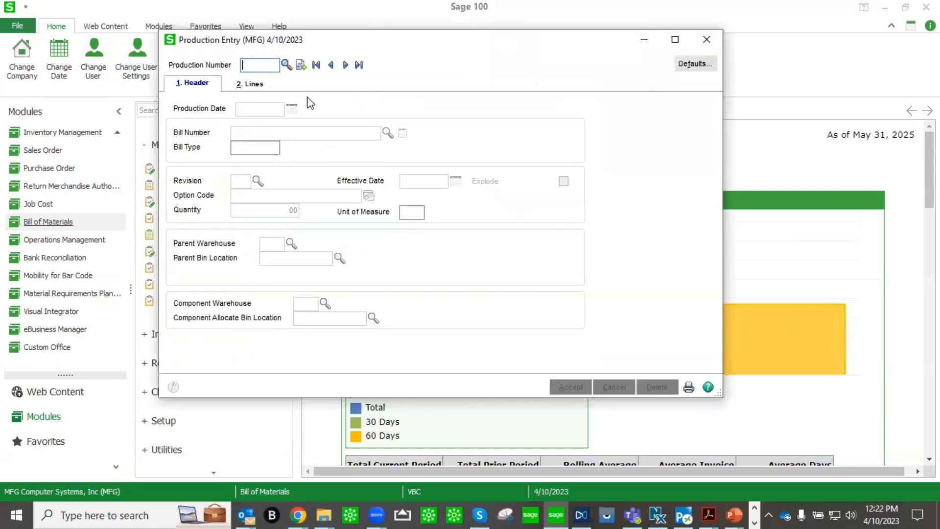
left_click(302, 66)
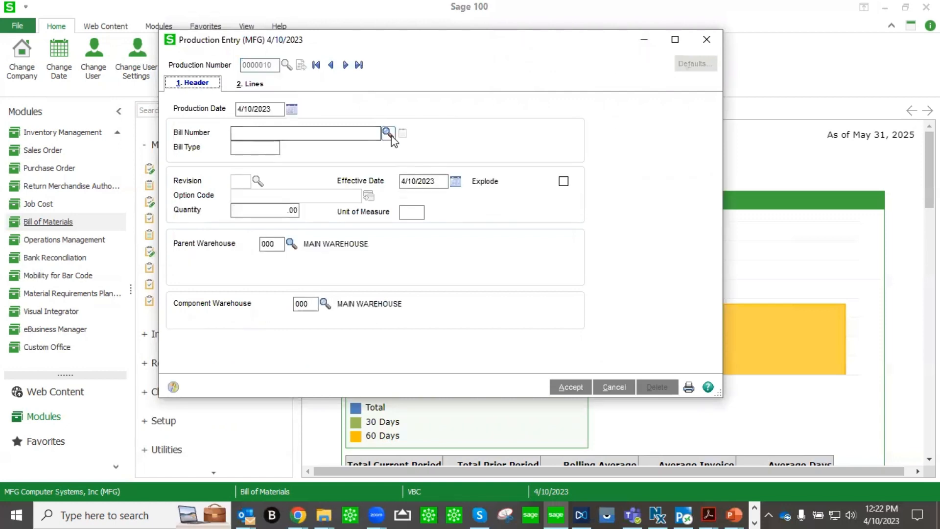
left_click(387, 132)
double_click(396, 150)
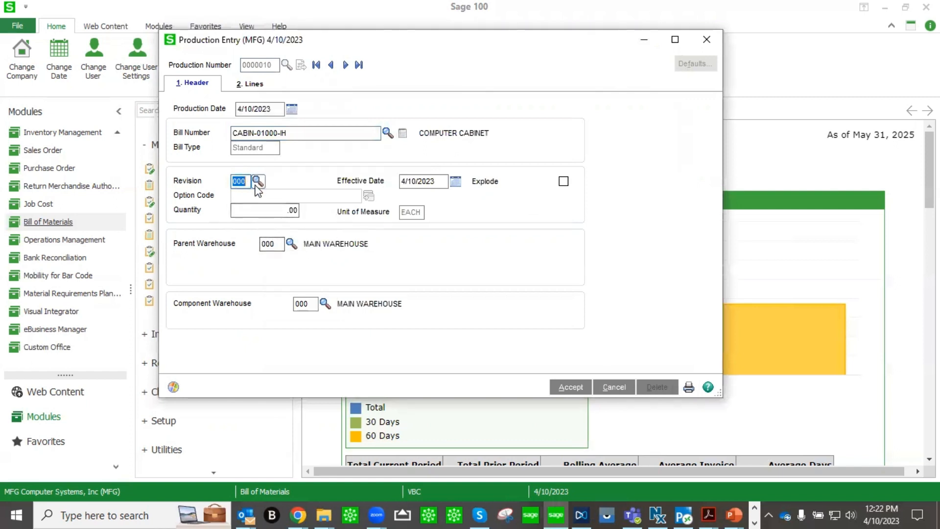
key("Tab")
type("4")
key("Tab")
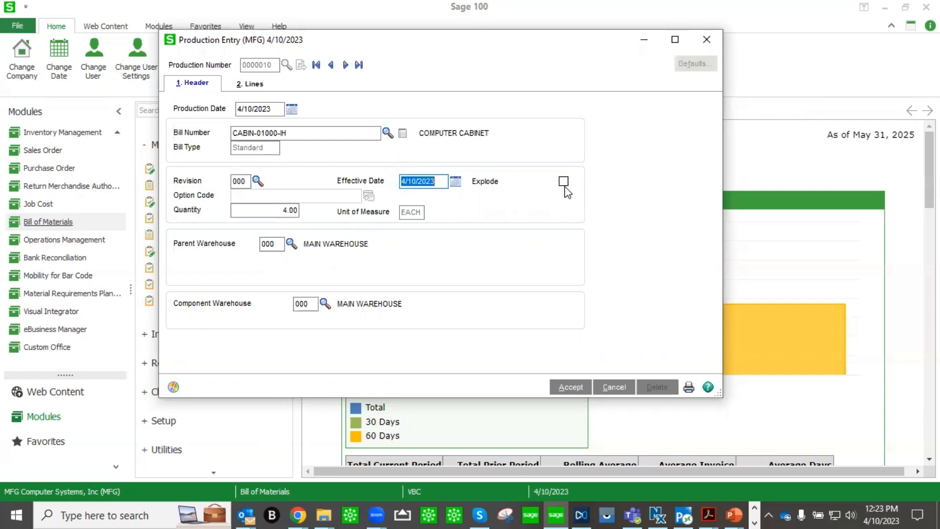
left_click(254, 87)
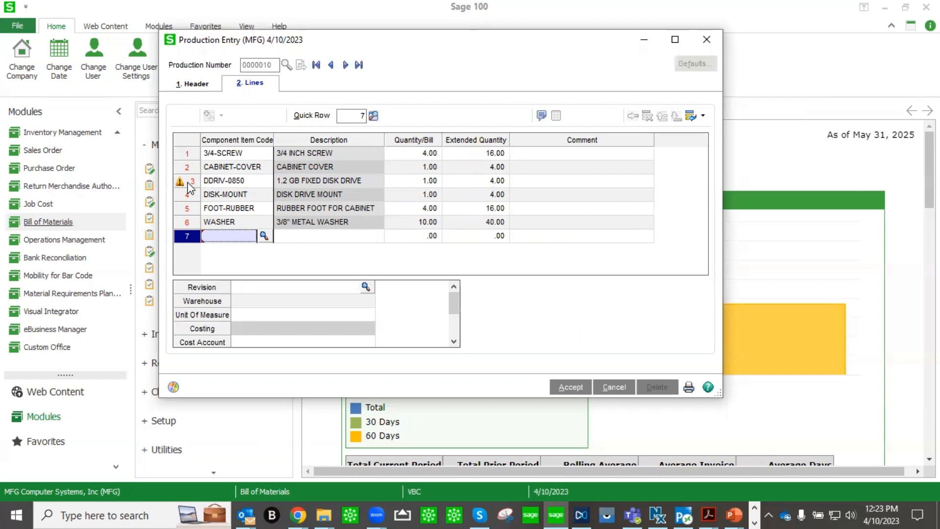
Check the available serial numbers for the DDRIV-0850 disk drive line without assigning any.
left_click(296, 184)
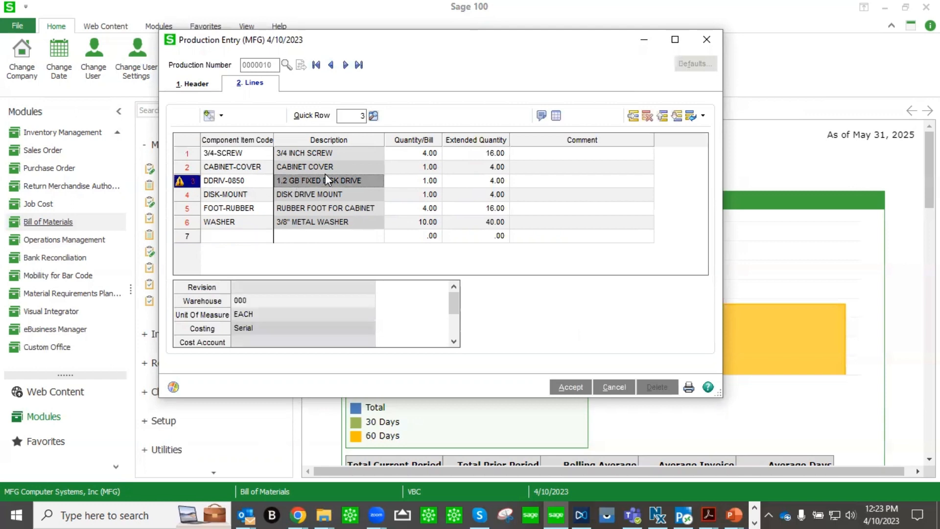
left_click(556, 117)
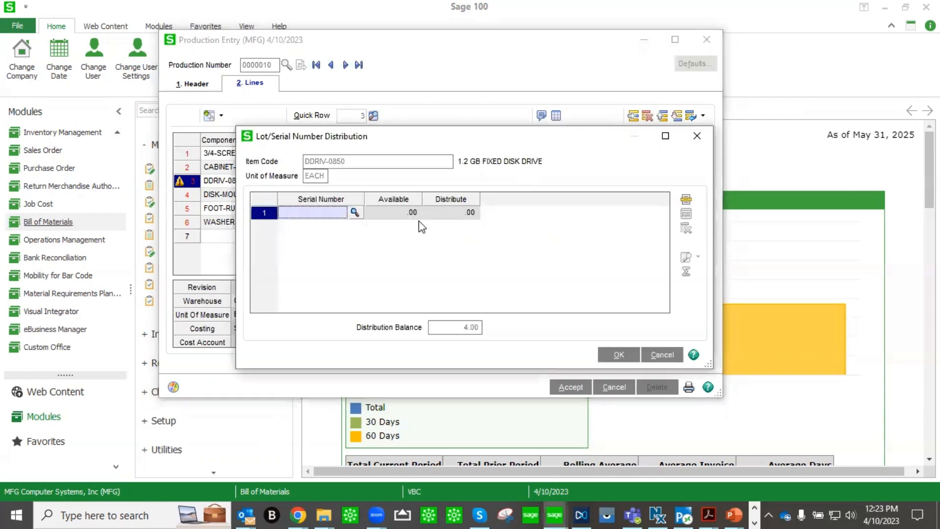
left_click(355, 212)
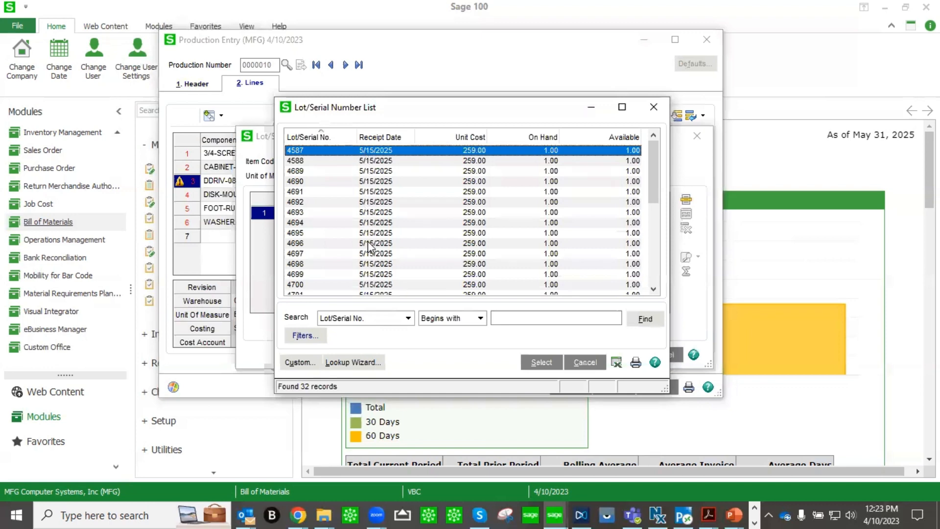
left_click(586, 361)
left_click(697, 135)
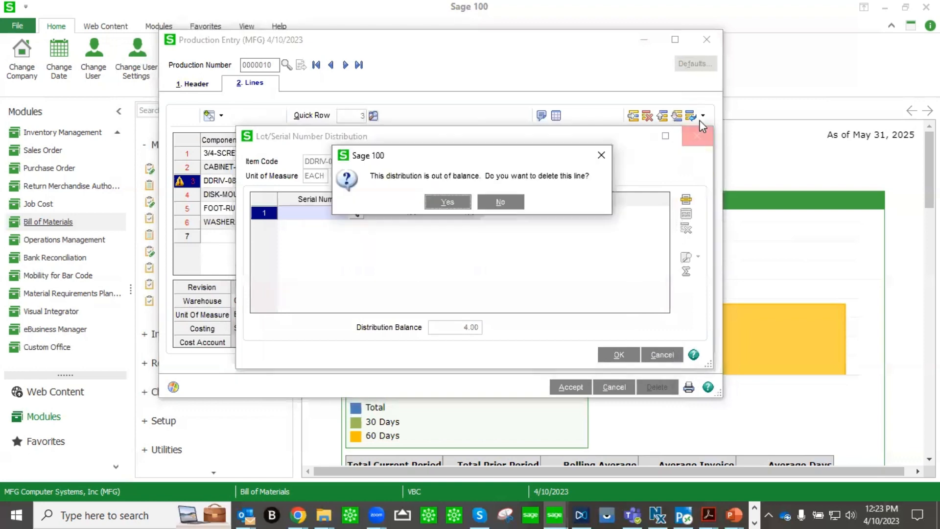
left_click(497, 202)
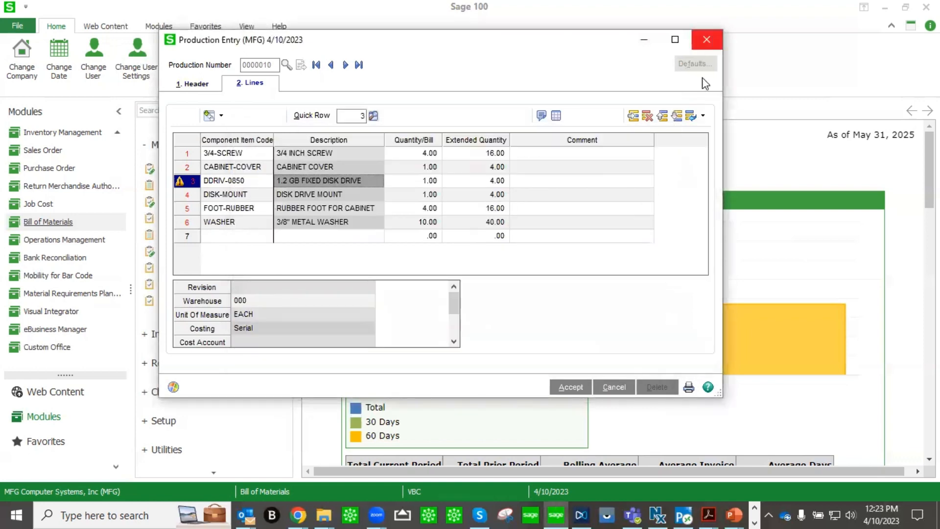
Cancel production entry 0000010 and close the Production Entry window.
left_click(613, 387)
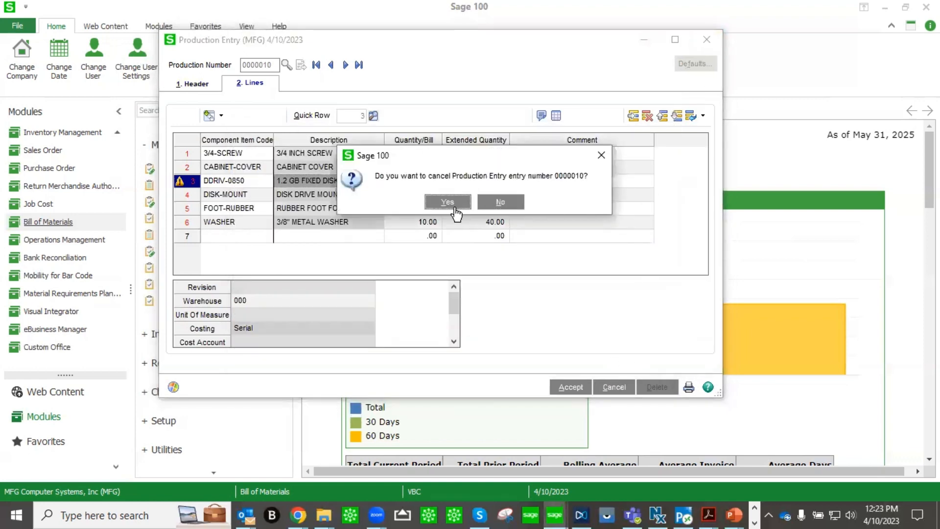
left_click(455, 209)
left_click(710, 39)
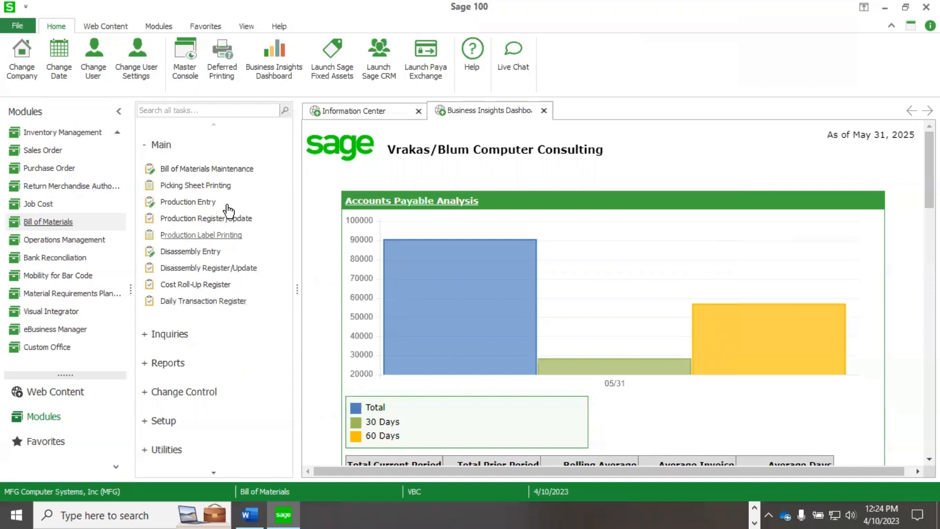
Launch the Cost Roll-Up Register from the Bill of Materials Main tasks.
left_click(208, 289)
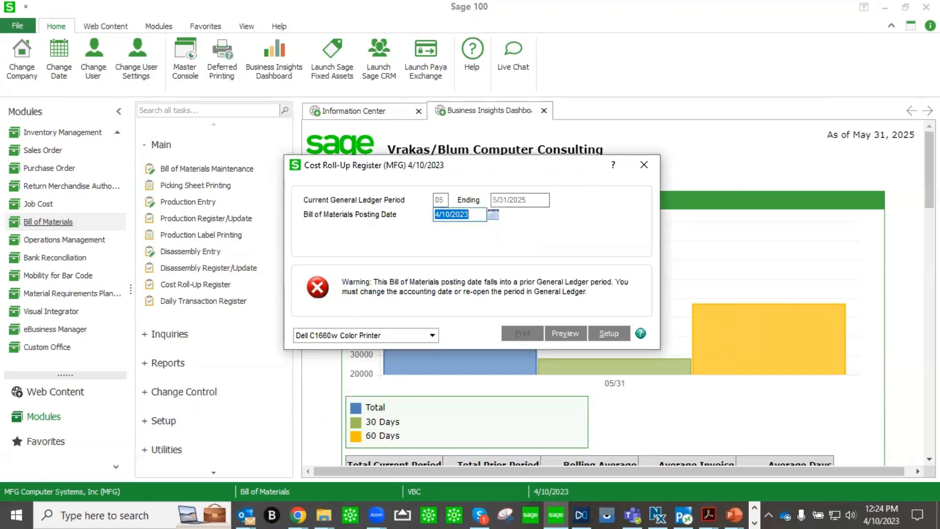
Set the roll-up posting date to 5/31/2025 and keep Average Cost as the cost type.
type("5/31/2025")
left_click(572, 334)
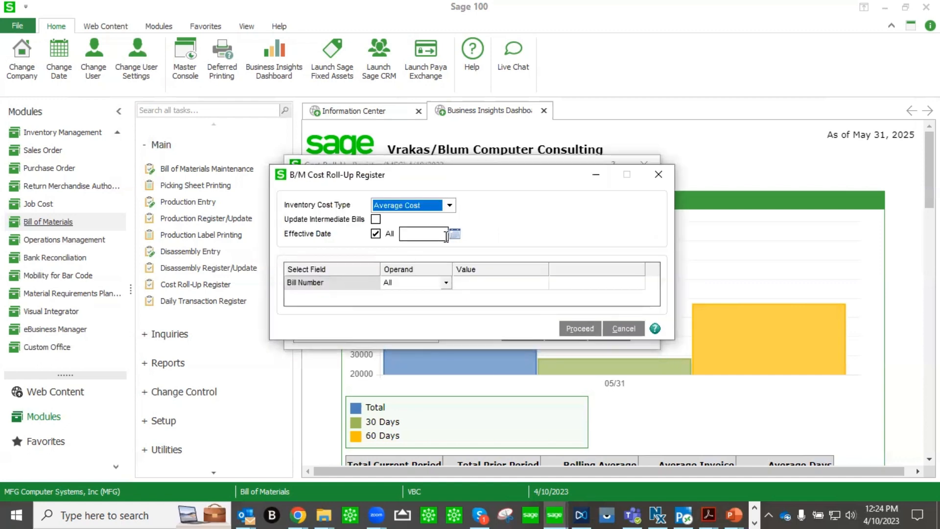
left_click(449, 205)
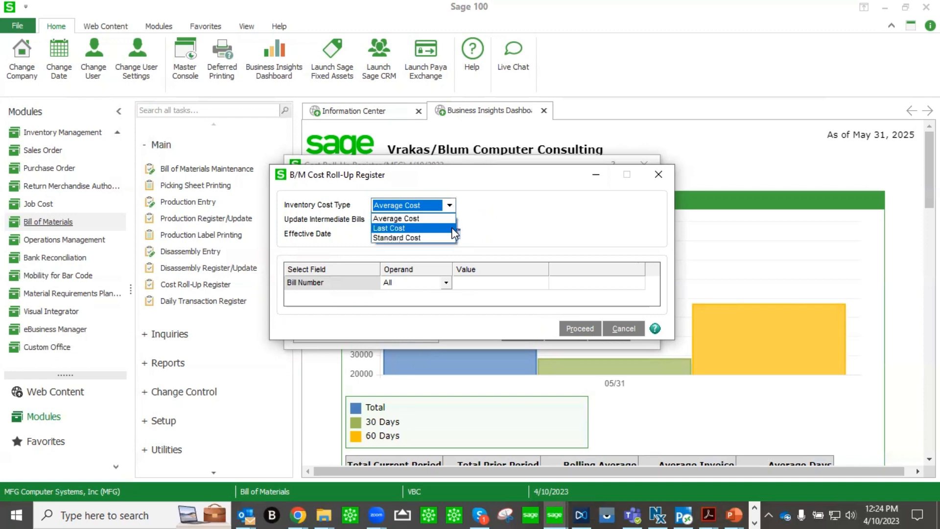
left_click(499, 220)
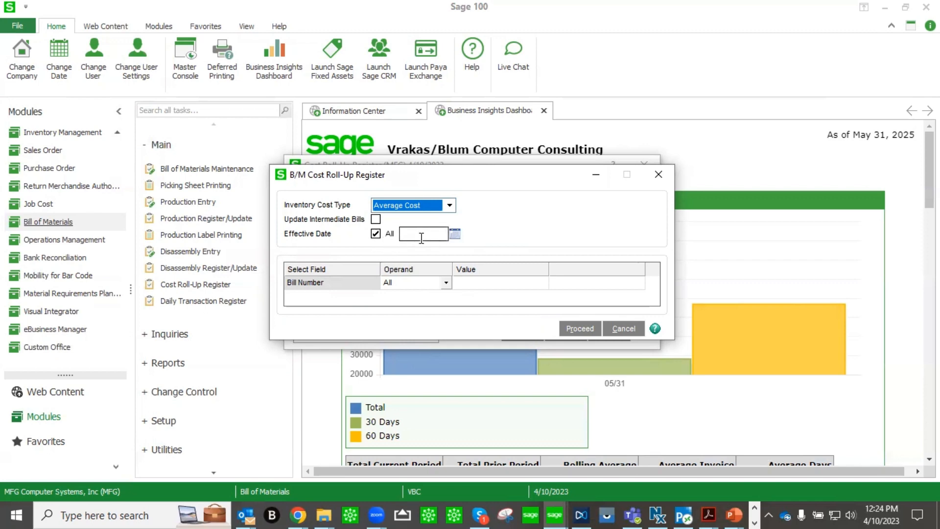
Limit the roll-up to bill number DSKTP-00200 and proceed.
left_click(539, 284)
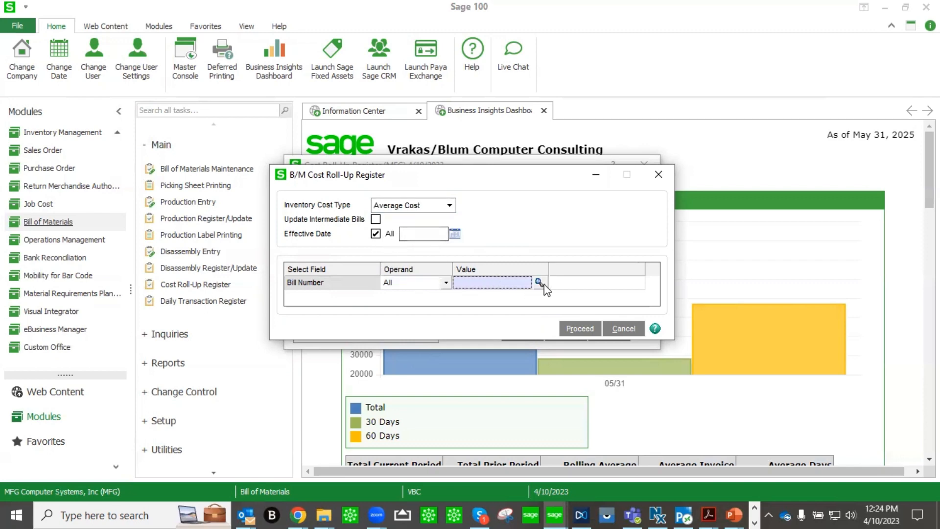
left_click(542, 283)
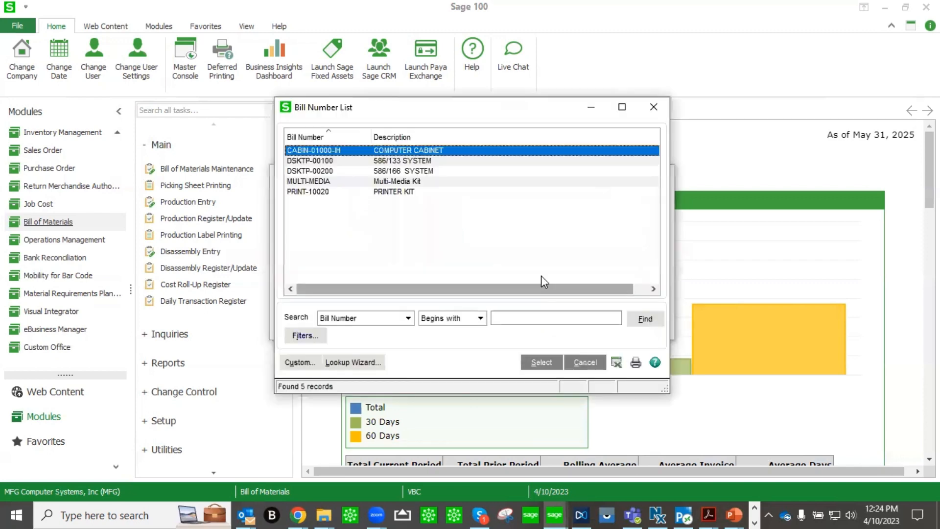
double_click(425, 171)
left_click(579, 331)
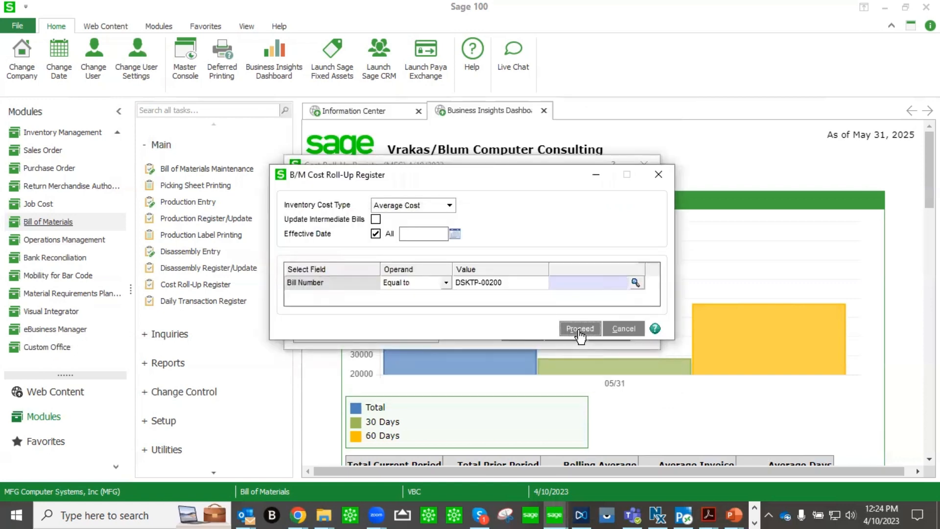
Preview the register at 150% to read DSKTP-00200's 1,321.98 vs 1,454.92, then close without updating.
left_click(576, 332)
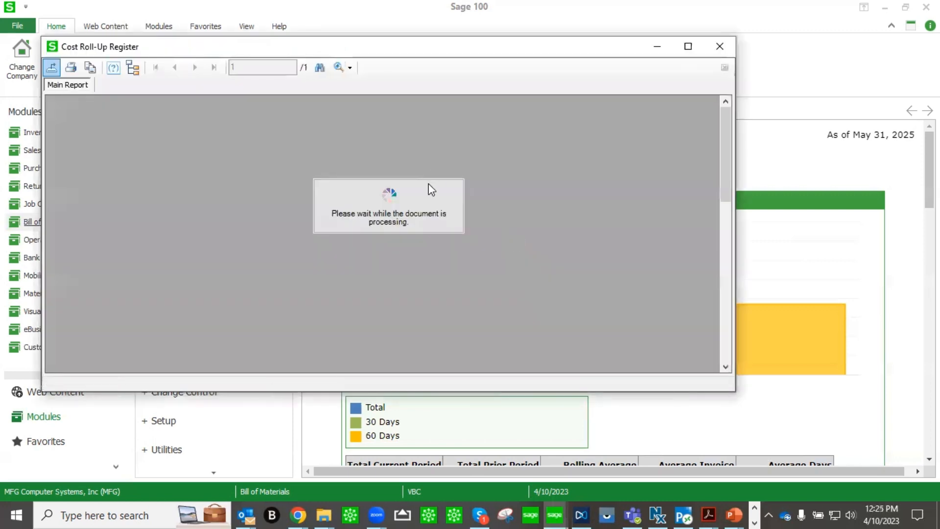
left_click(349, 69)
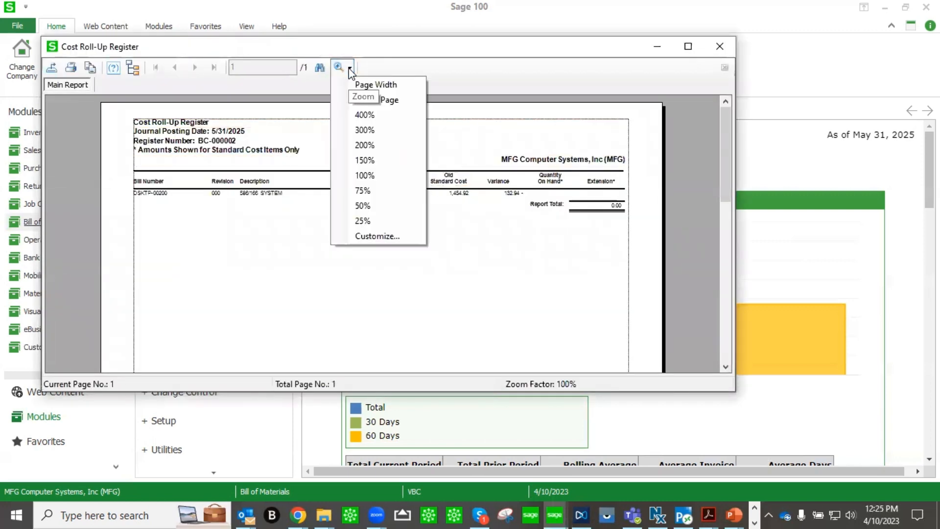
left_click(389, 162)
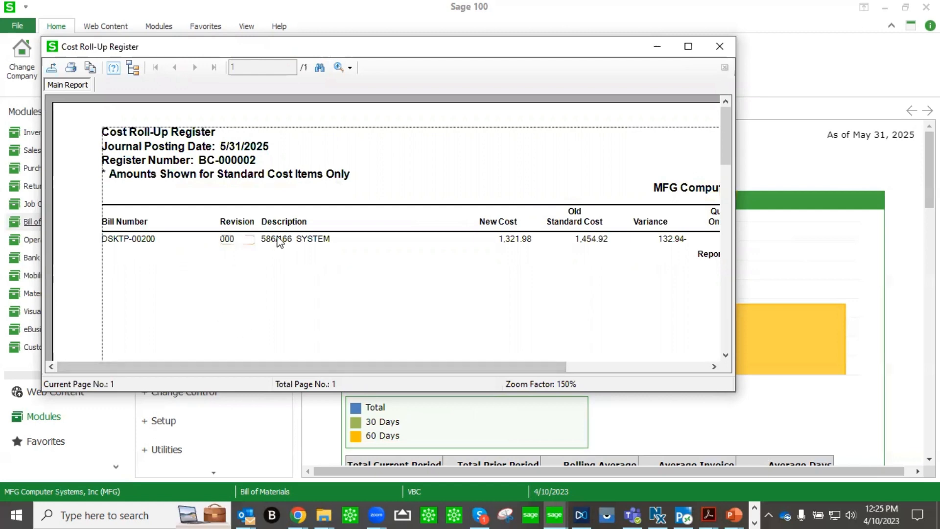
left_click_drag(395, 366, 478, 373)
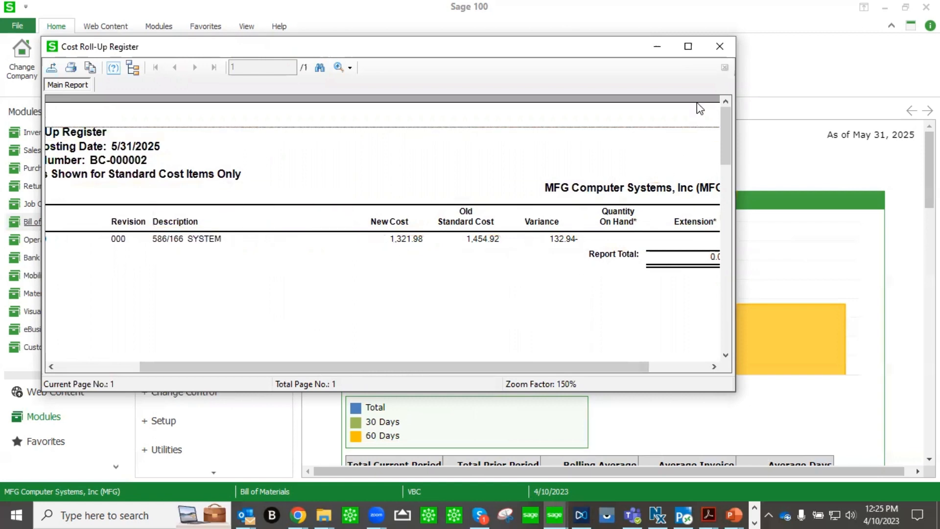
left_click(719, 55)
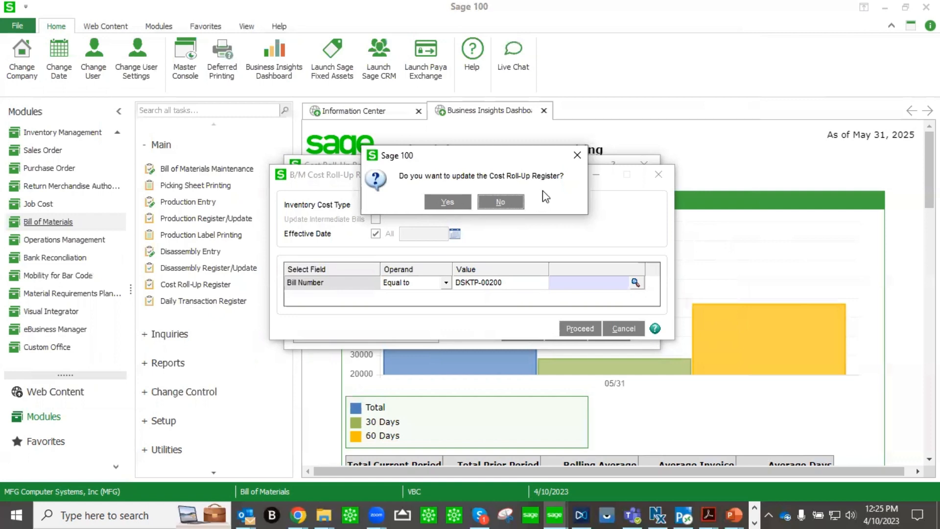
left_click(504, 206)
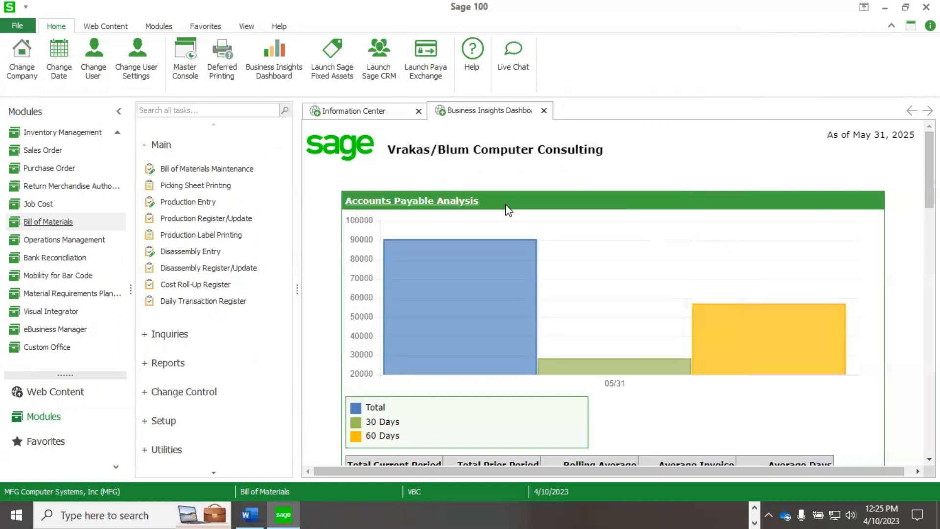
Run a Where-Used Inquiry for component WASHER.
left_click(147, 339)
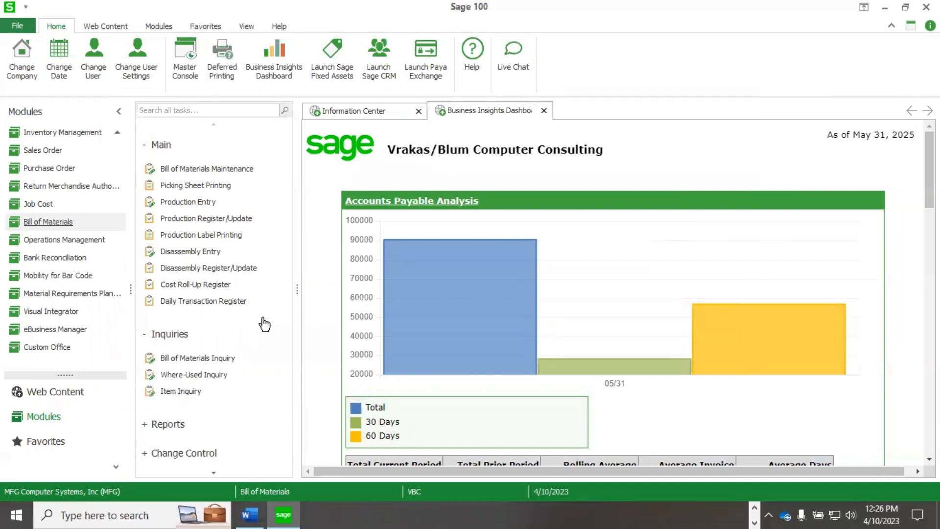
scroll(262, 321, "down", 2)
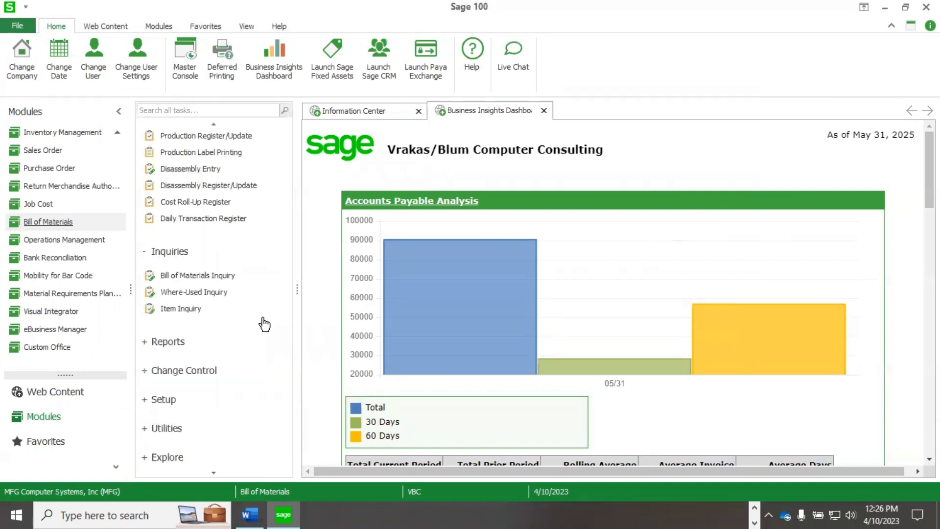
left_click(219, 296)
type("WASHER")
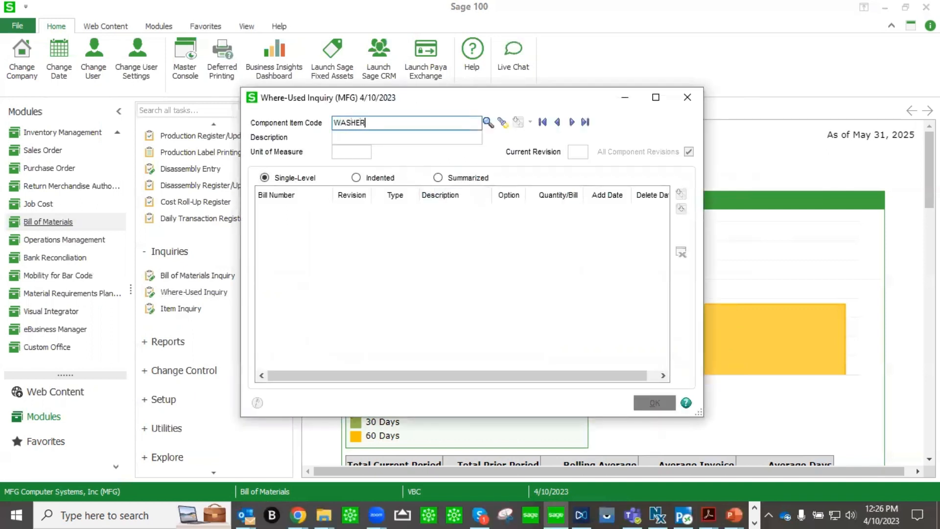
key("Tab")
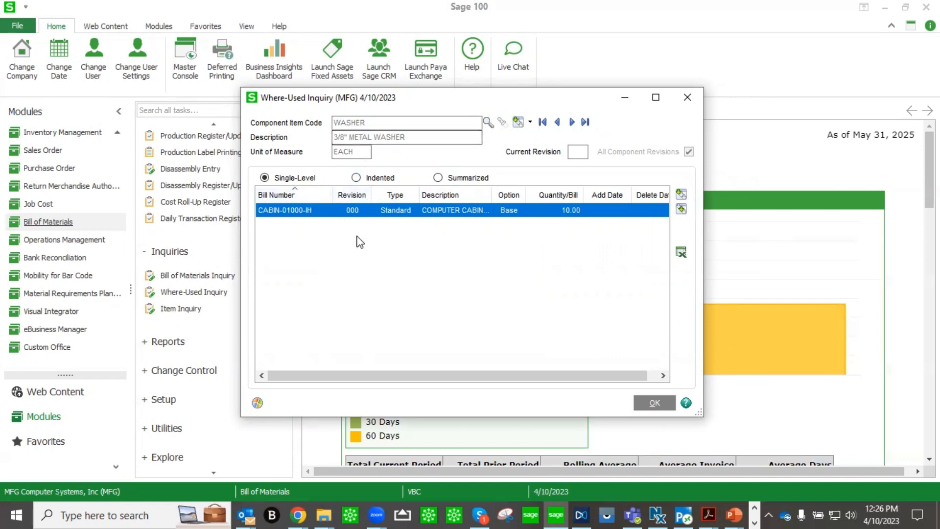
View the WASHER results as Indented and Summarized lists, then close the inquiry.
left_click(356, 178)
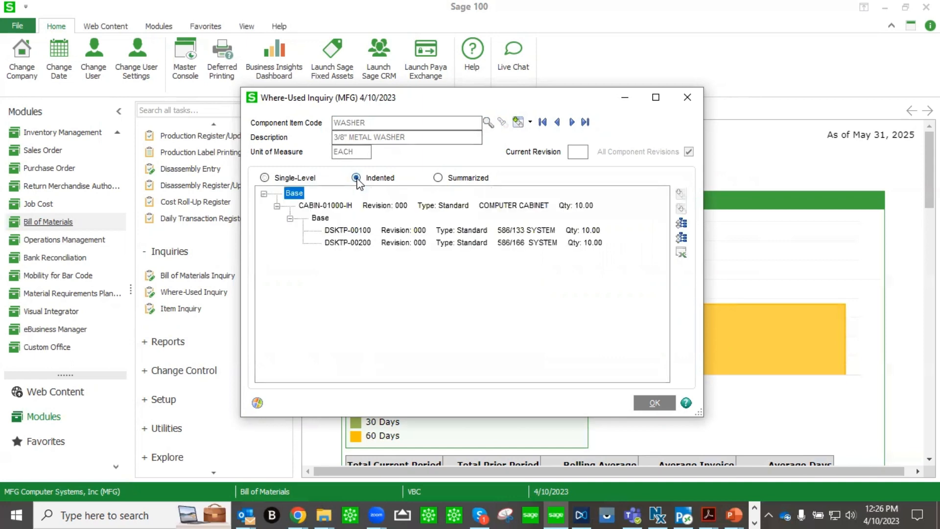
left_click(438, 177)
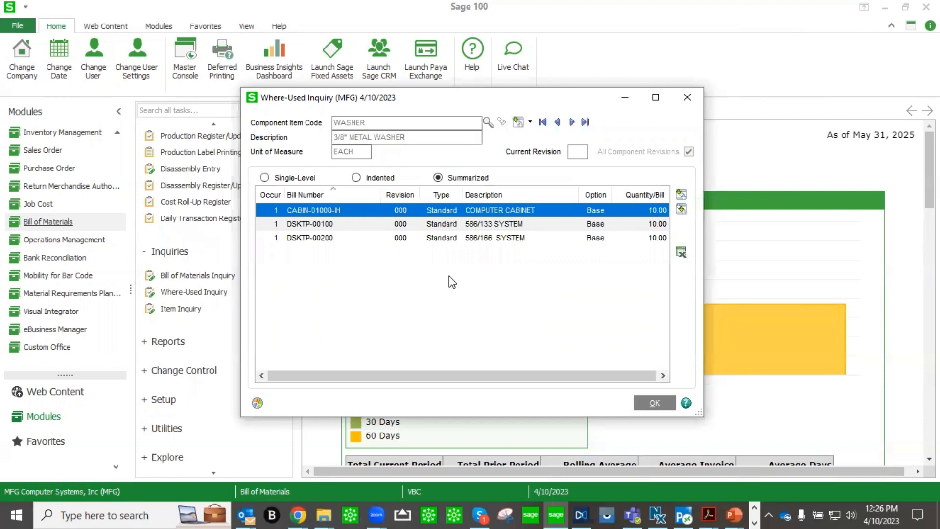
left_click(695, 98)
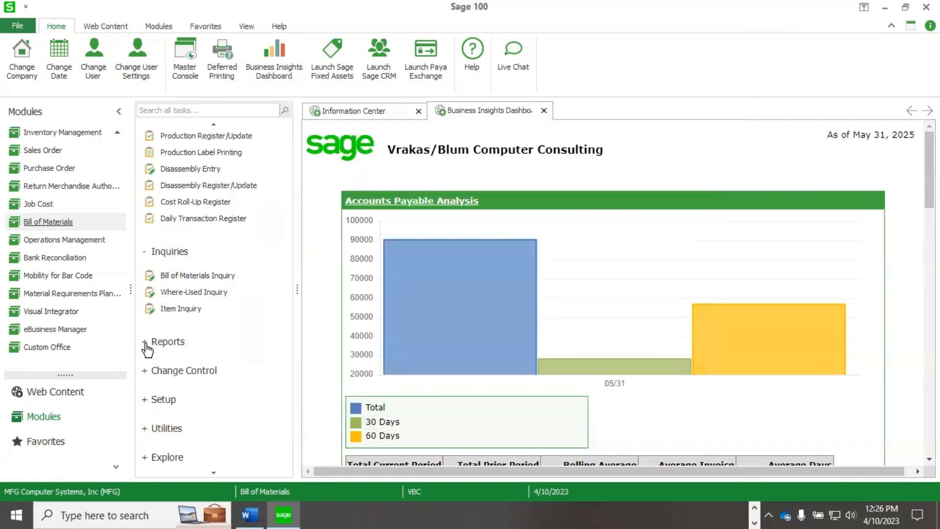
Launch Picking Sheet Printing from the Reports tasks under Main.
left_click(146, 342)
scroll(292, 316, "down", 2)
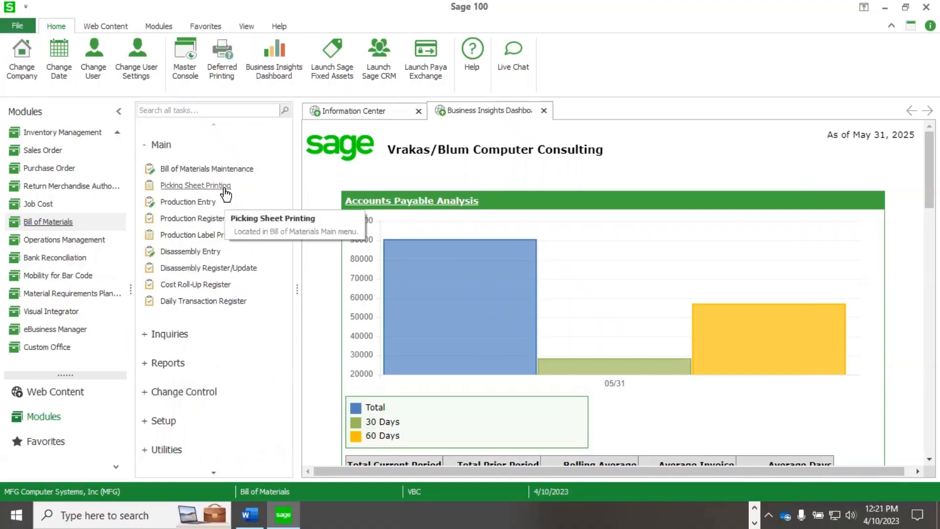
left_click(225, 195)
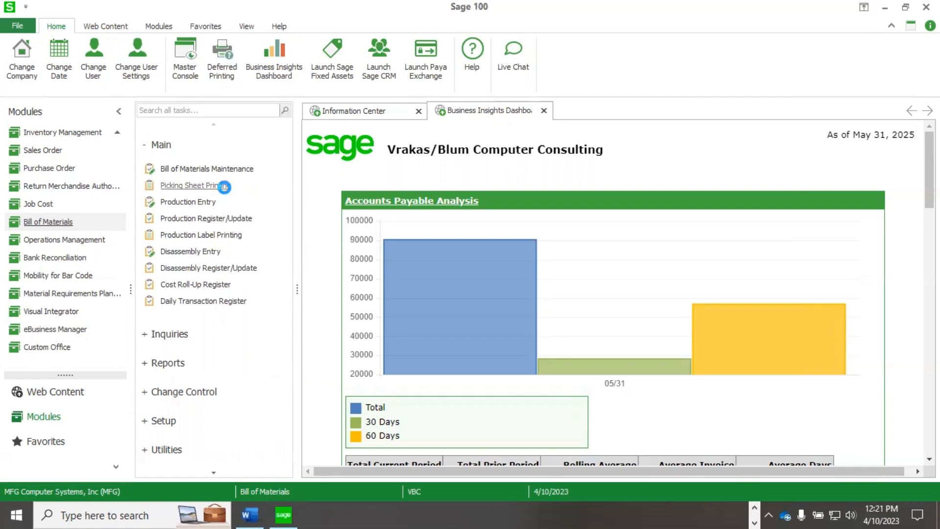